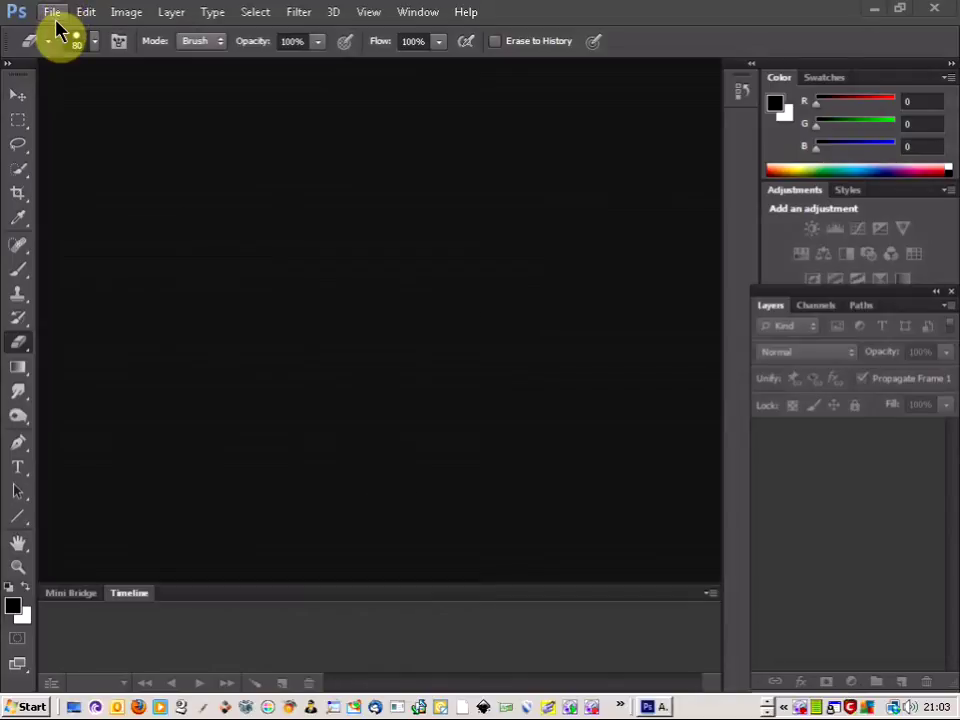
- Bring up the window switcher with the KeepVid browser window selected next
key(alt+Tab)
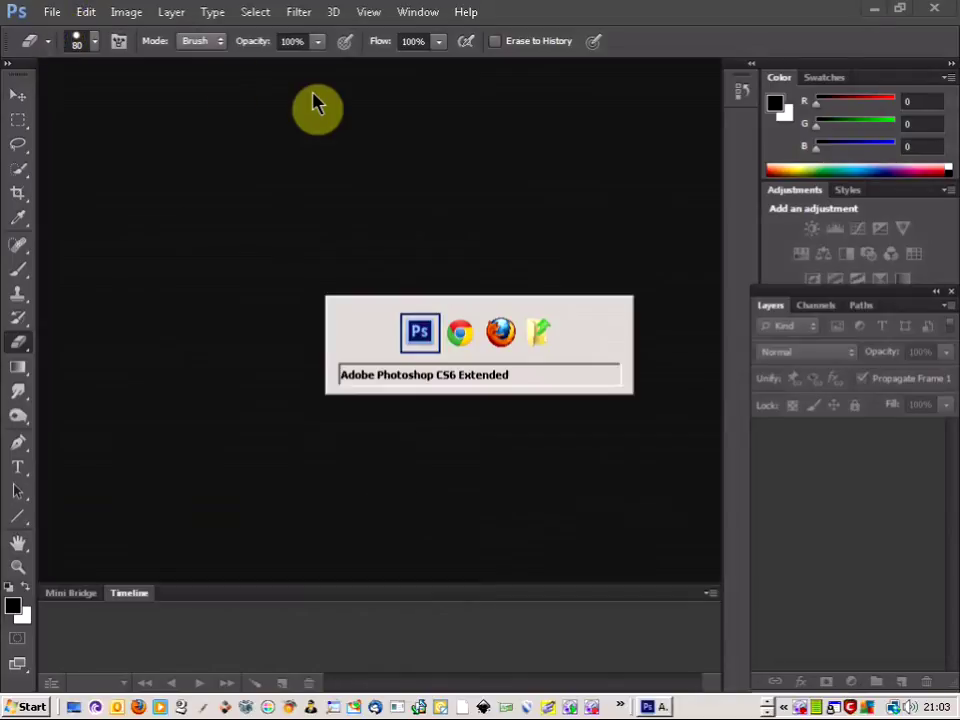
- Check the cat-jump MP4 and FLV downloads in KeepVid, then return to Photoshop
key(alt+Tab)
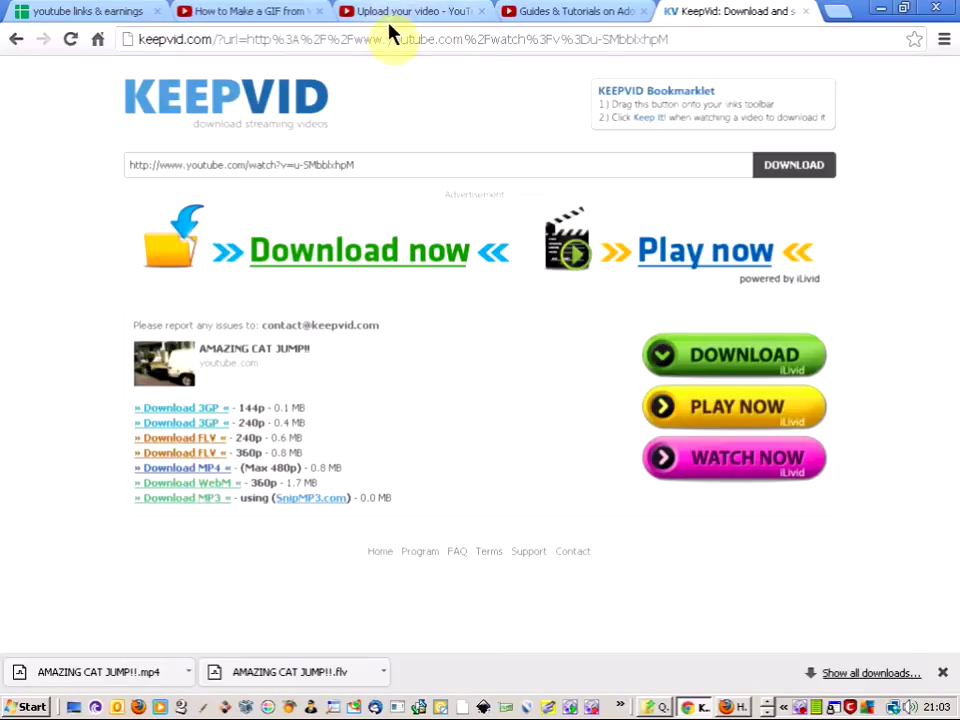
key(alt+Tab)
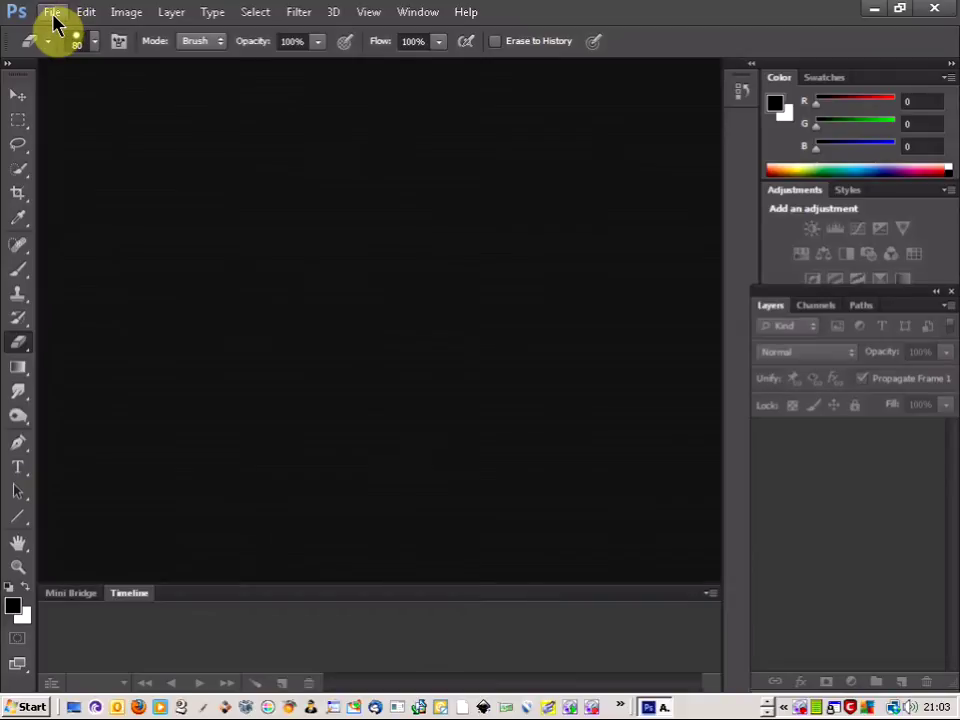
- Start Video Frames to Layers import with 'AMAZING CAT JUMP!!.mp4' from Downloads
click(53, 14)
mouse_move(114, 315)
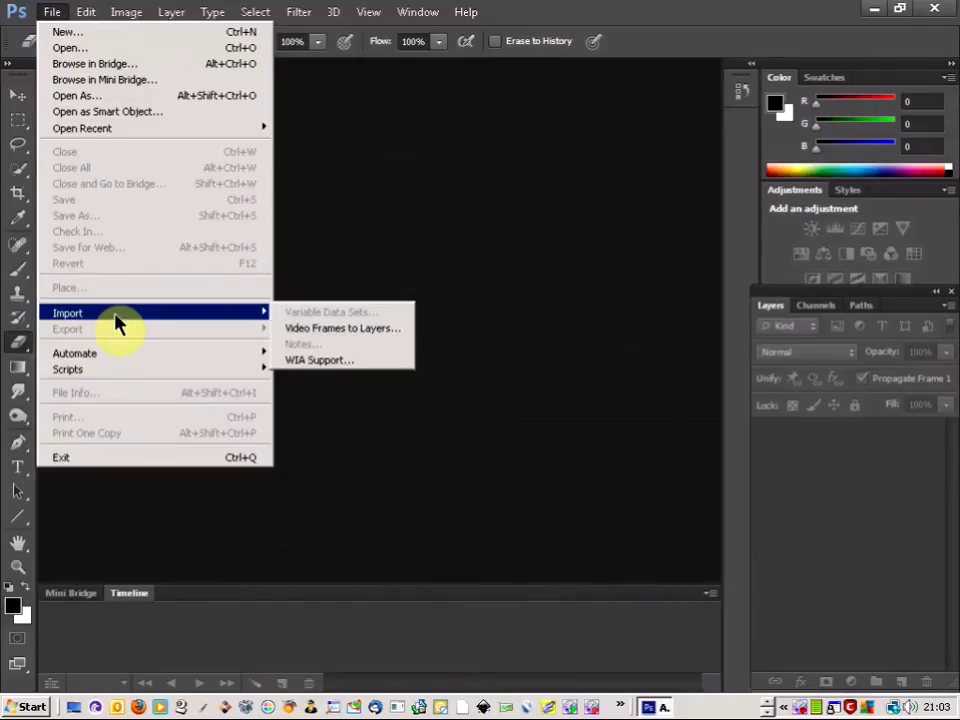
click(333, 330)
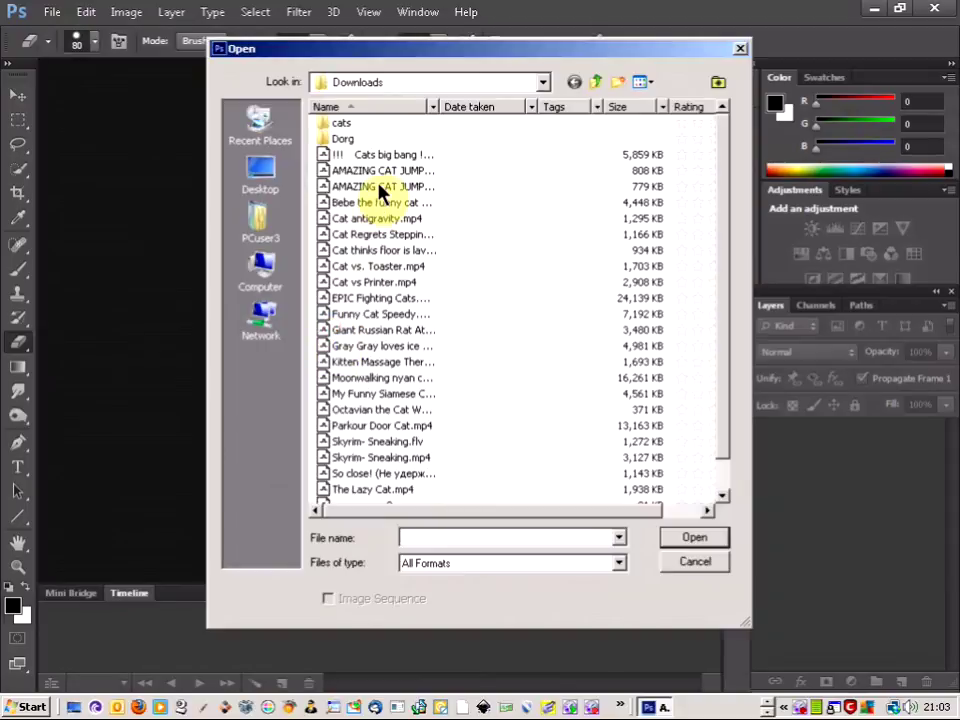
double_click(380, 187)
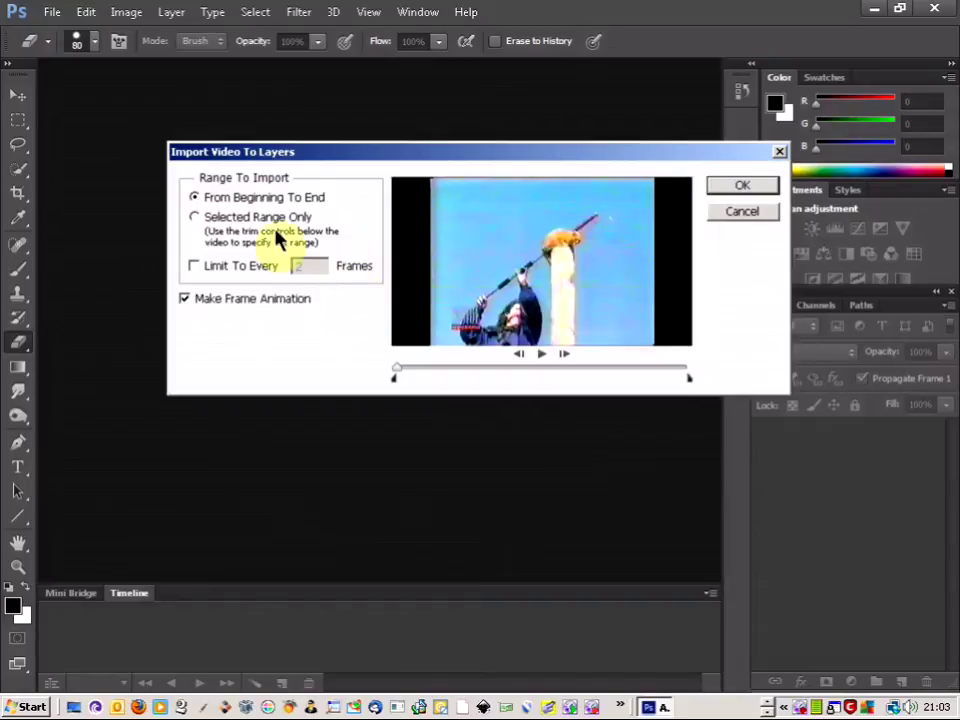
- Import only the trimmed range around the jump as layers with frame animation enabled
click(245, 220)
drag(393, 368, 601, 376)
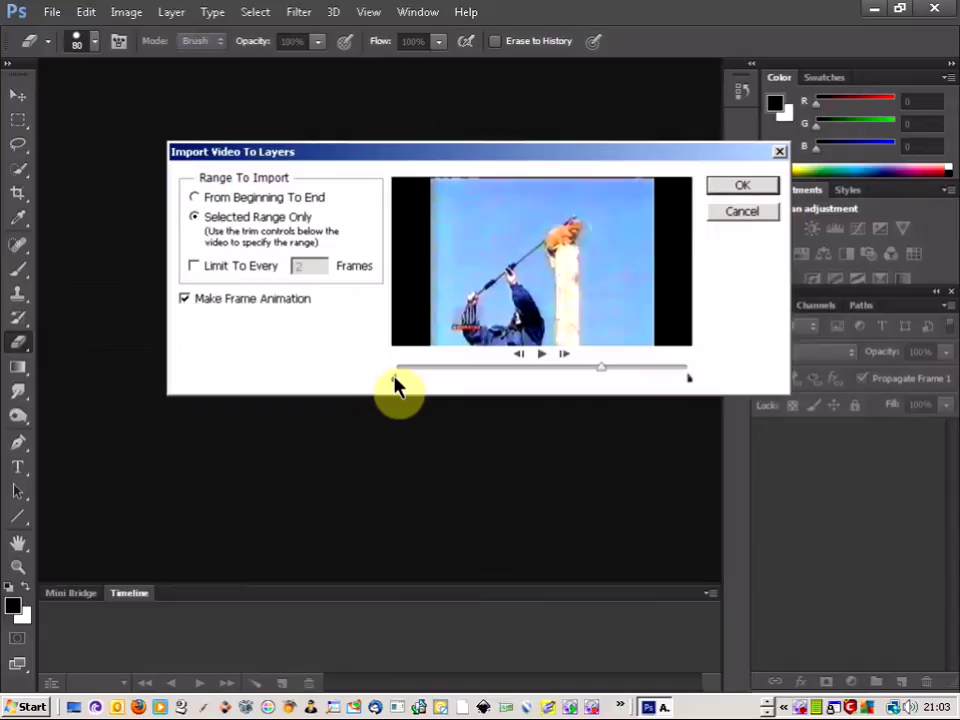
drag(393, 378, 598, 378)
mouse_move(687, 378)
mouse_down()
mouse_move(677, 386)
mouse_move(649, 375)
mouse_up()
click(541, 355)
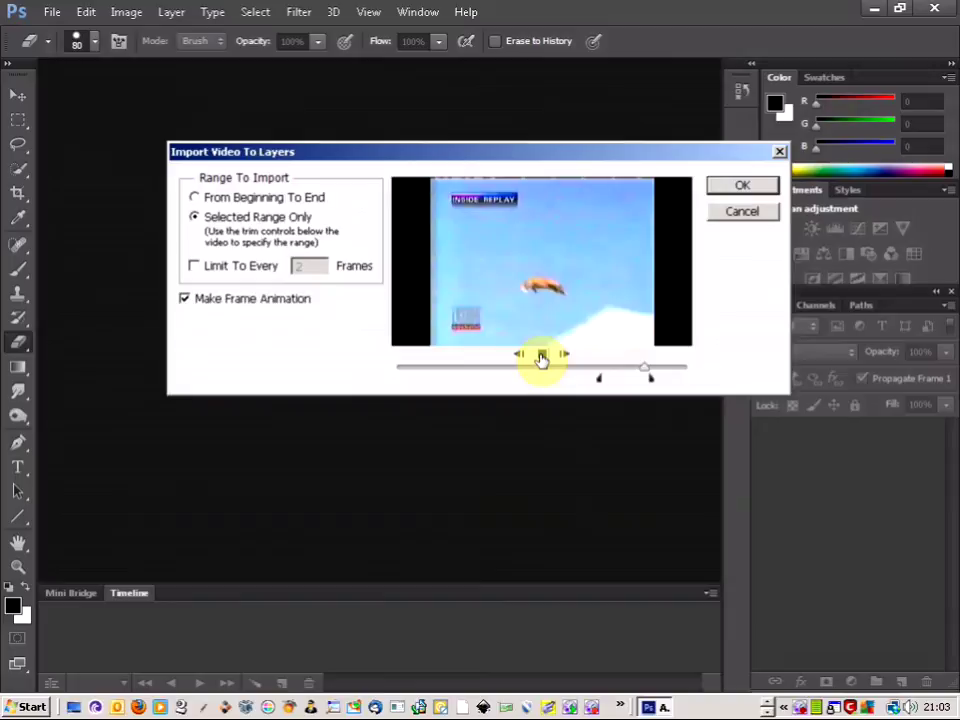
click(757, 192)
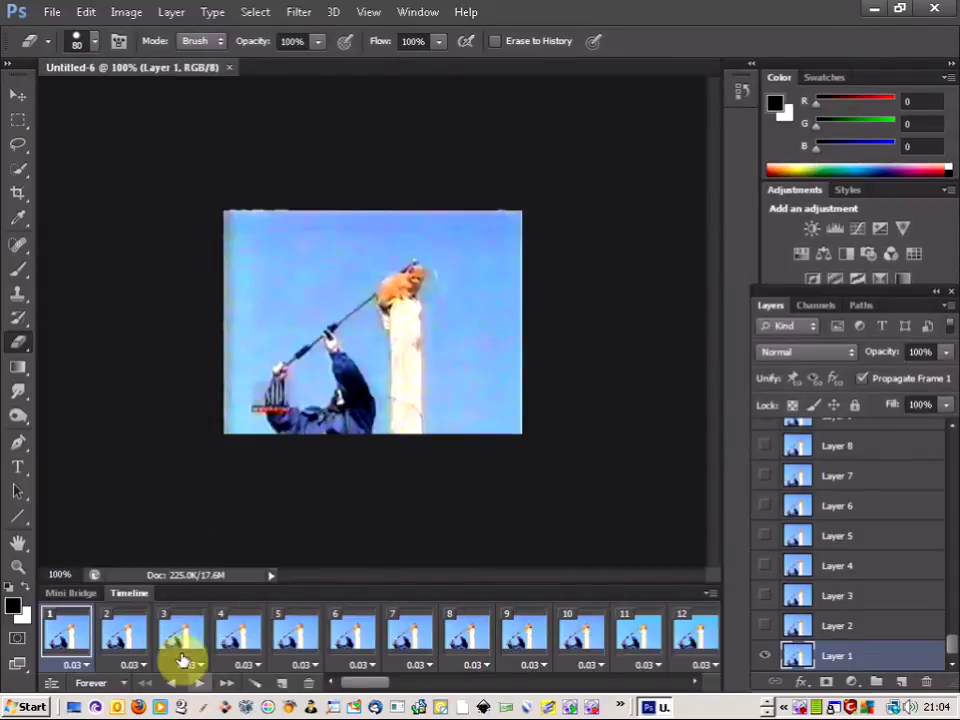
click(711, 594)
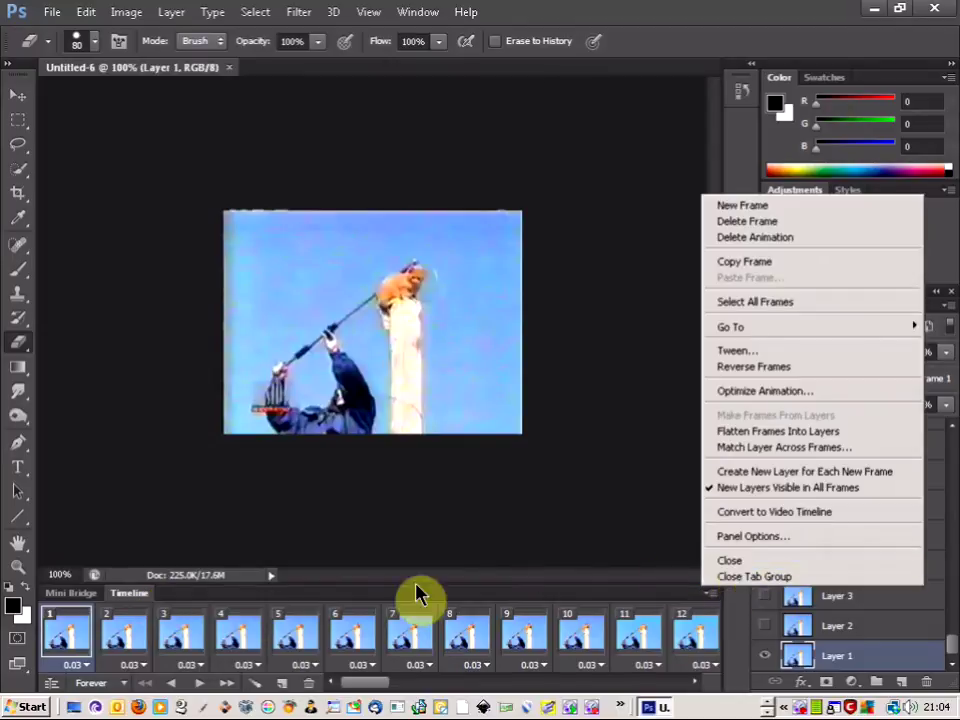
click(130, 600)
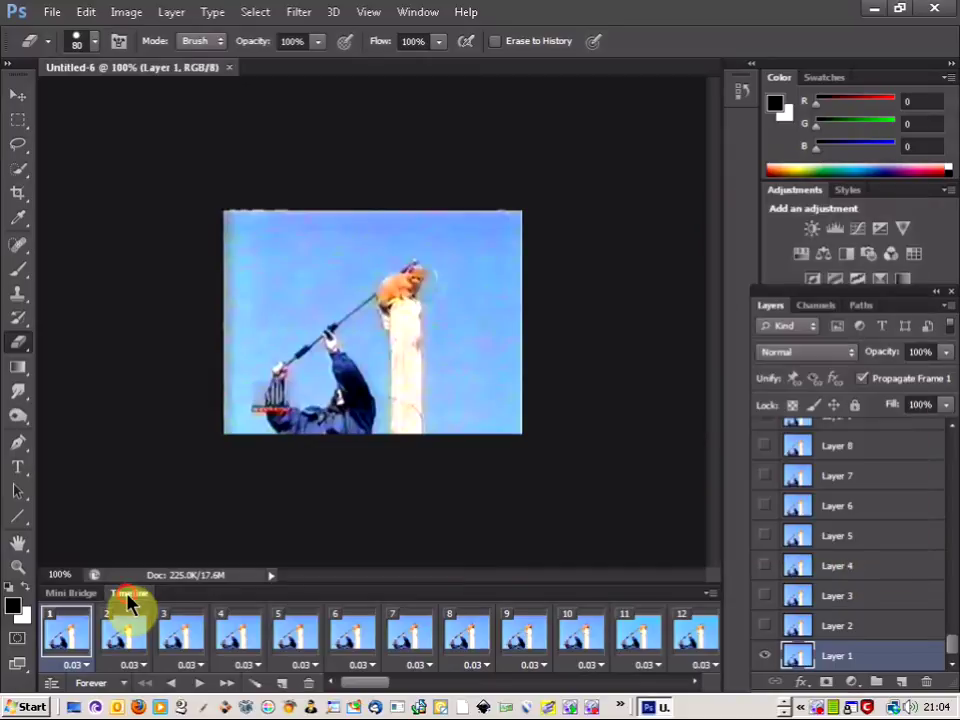
click(203, 686)
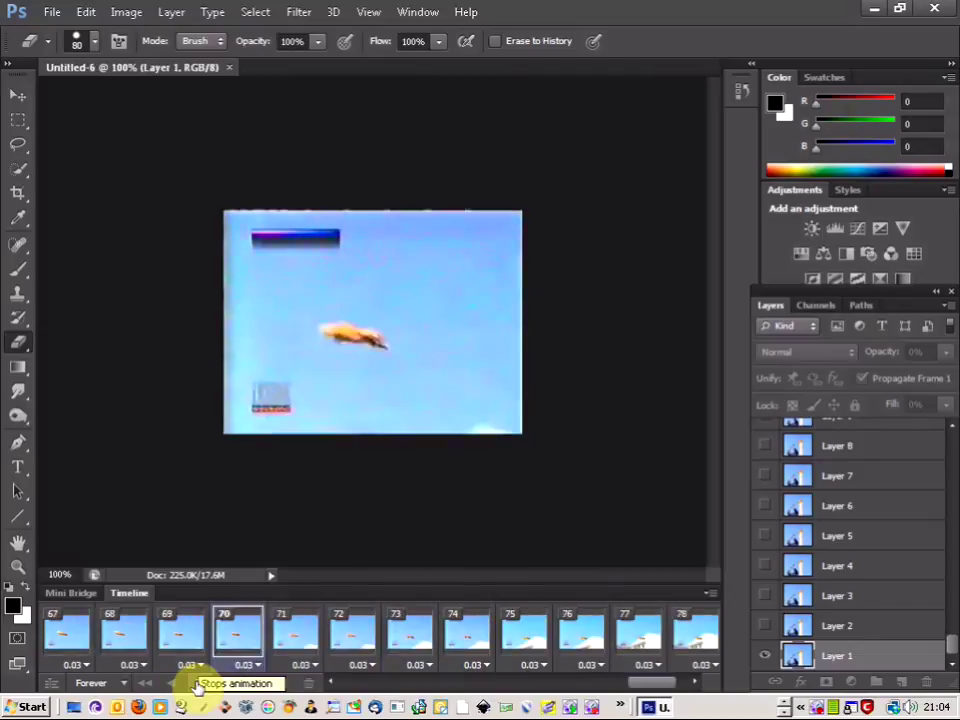
click(199, 684)
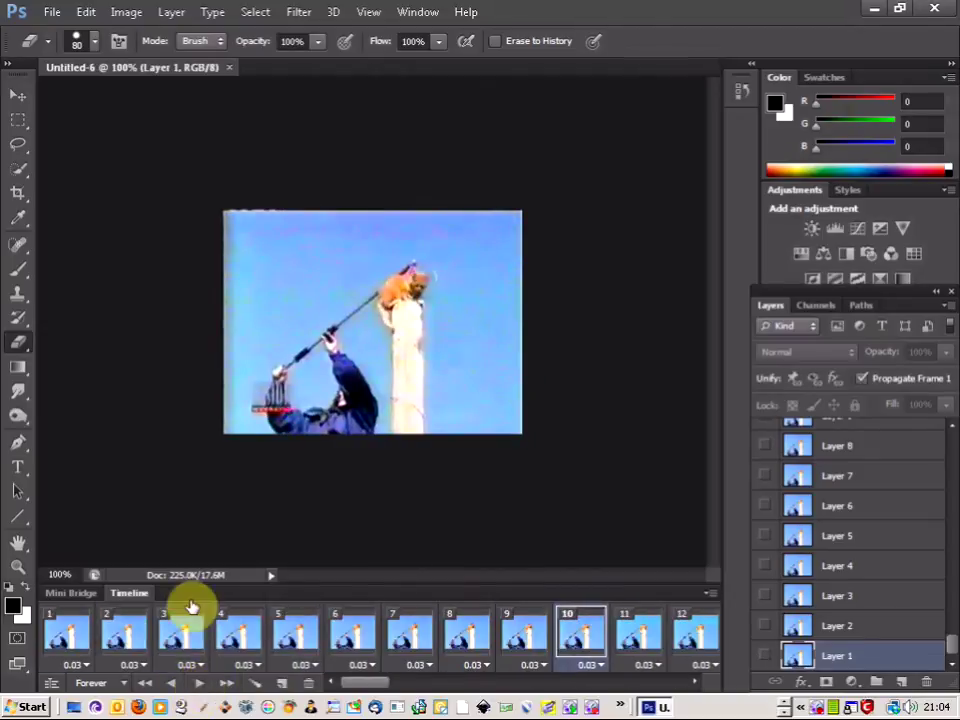
- Open Save for Web with GIF as the export format
click(52, 13)
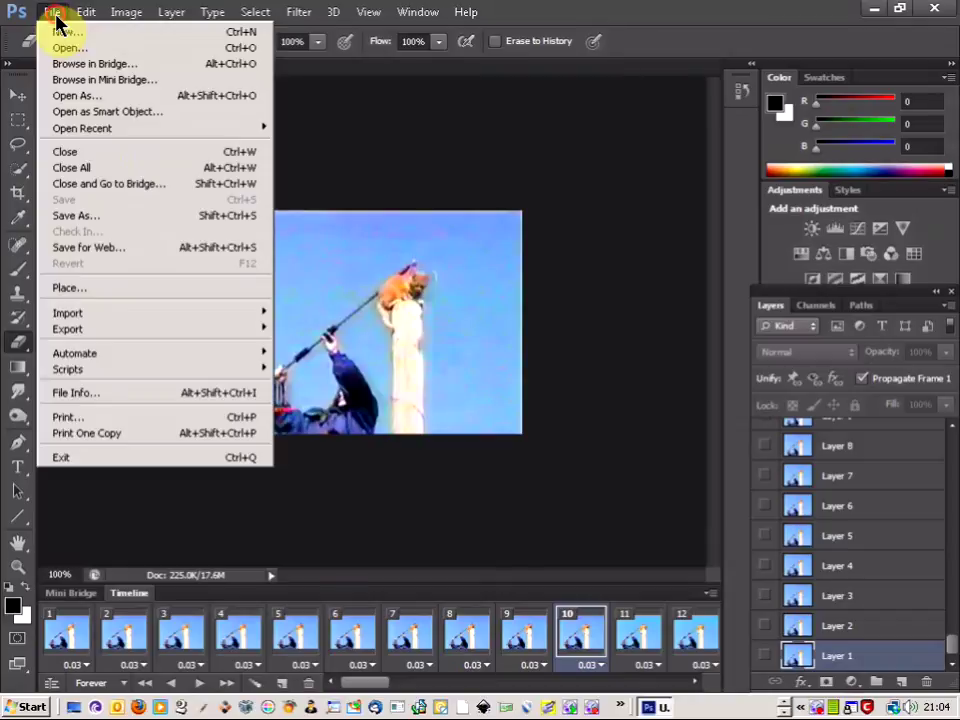
click(107, 257)
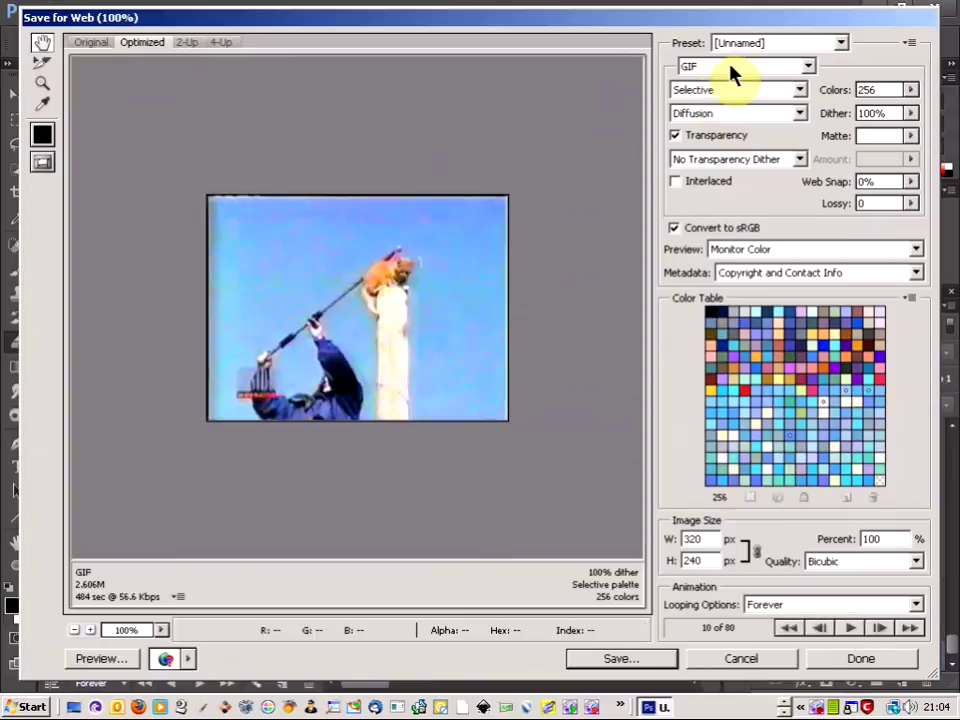
click(735, 68)
click(726, 80)
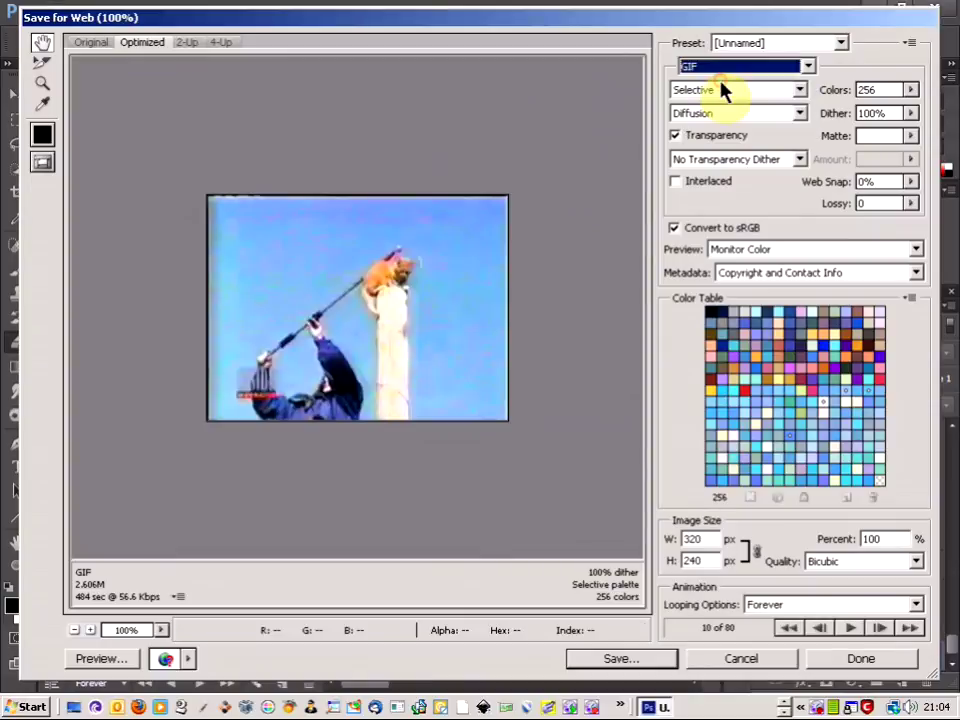
- Preview the animation, set looping to Forever, and start saving the GIF
click(848, 628)
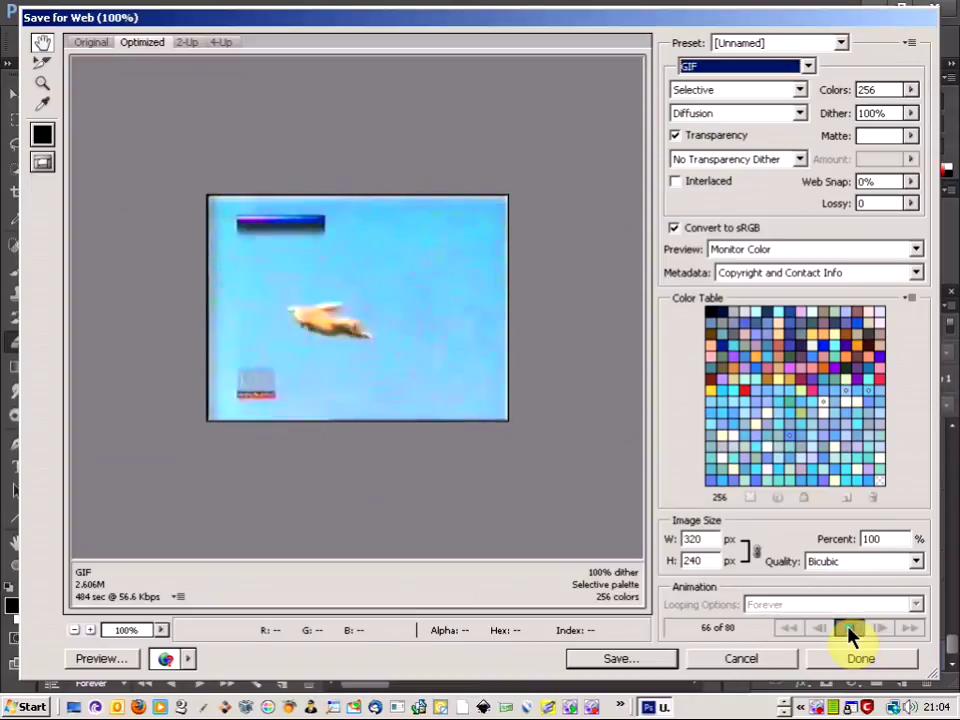
click(850, 630)
click(850, 604)
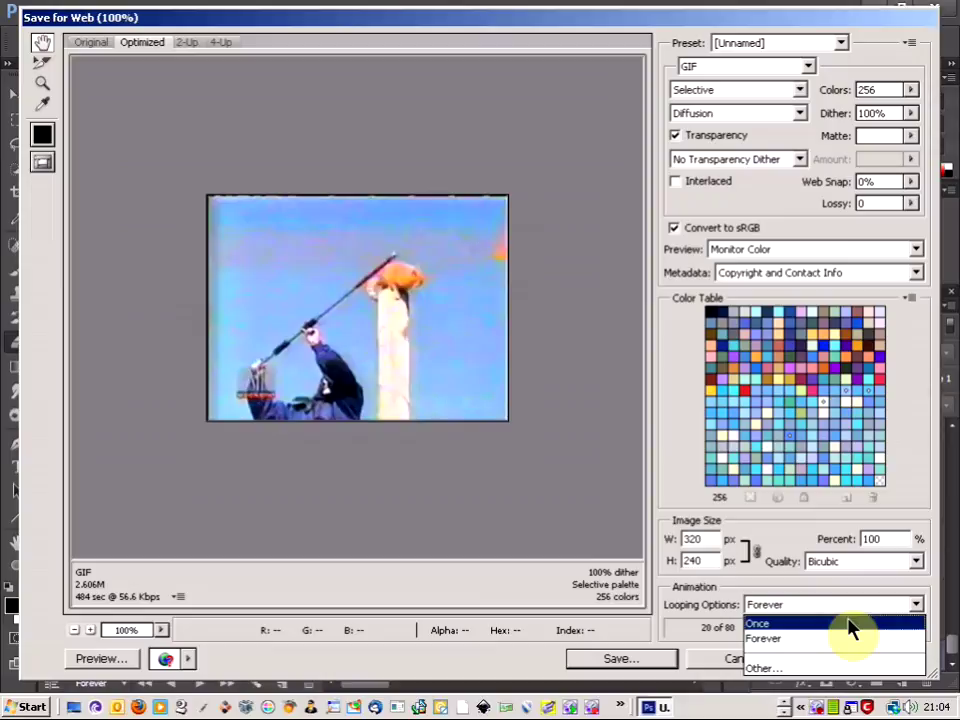
click(851, 639)
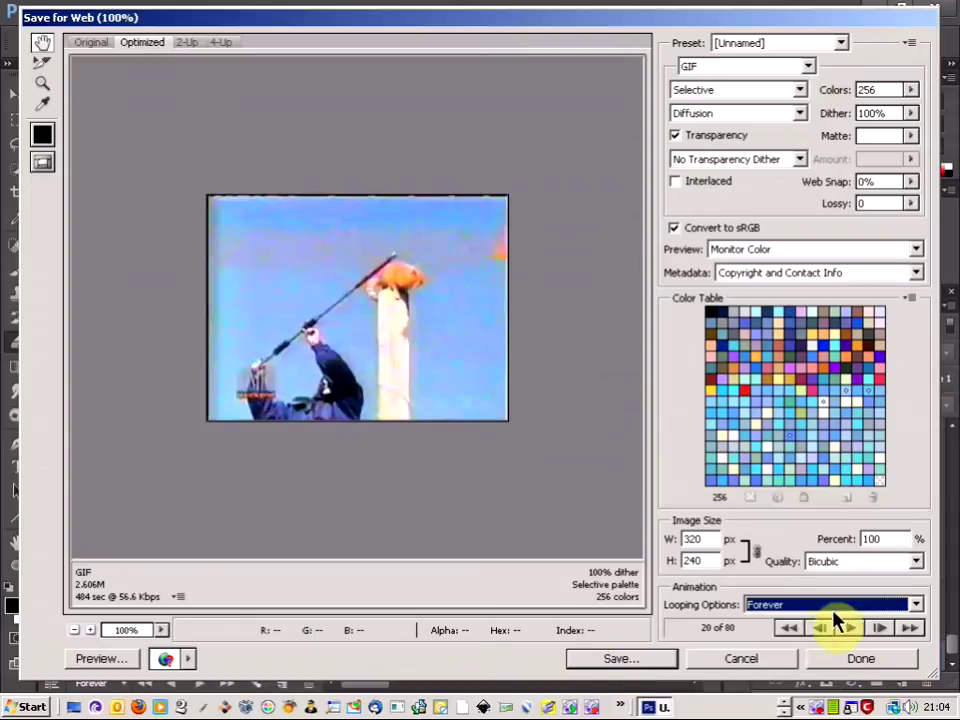
click(606, 662)
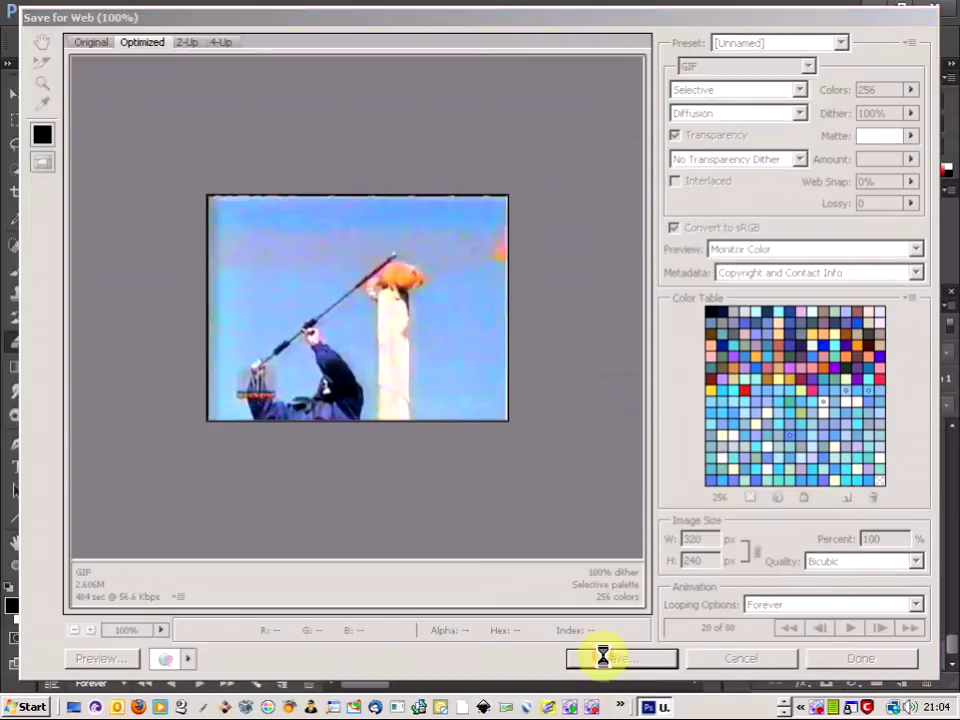
- Save the exported GIF as 'cat jumping' in Documents
text(ca)
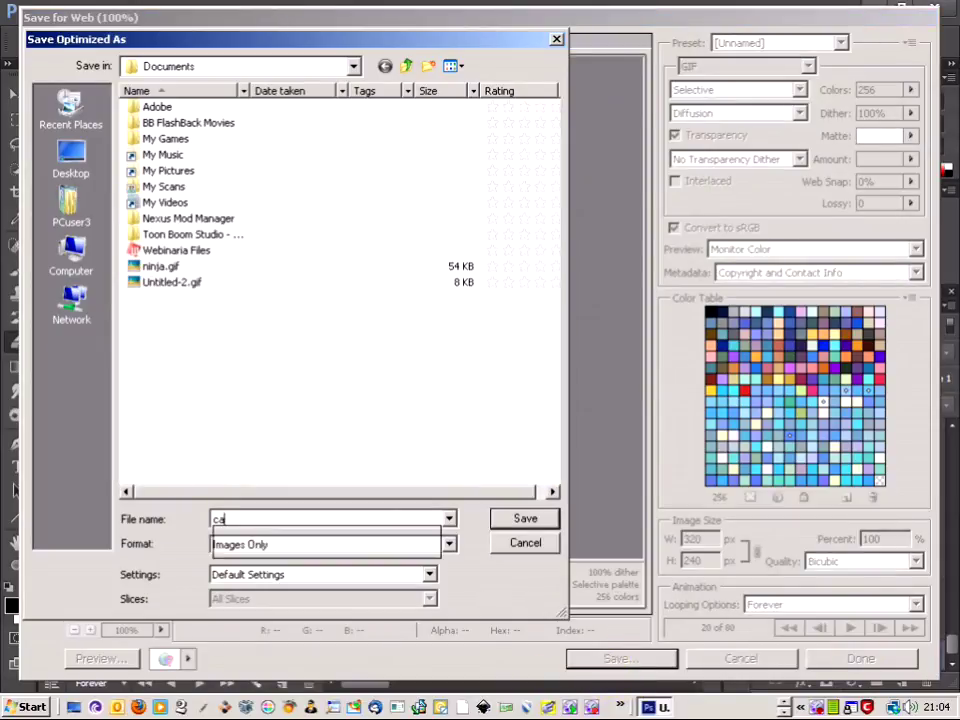
text(t jump)
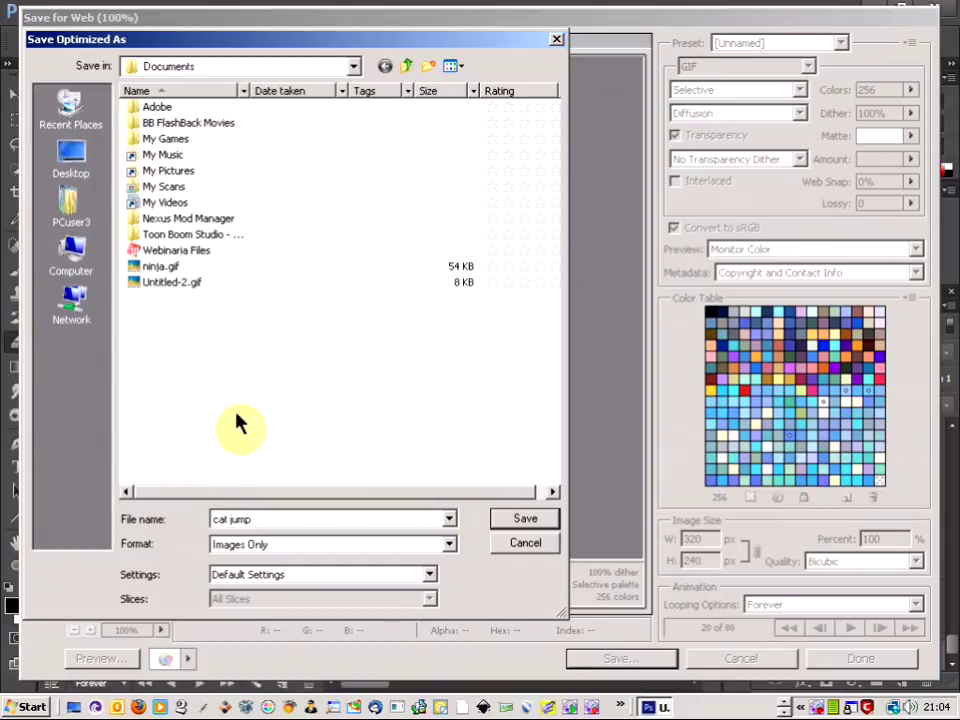
key(BackSpace)
text(ping)
key(Return)
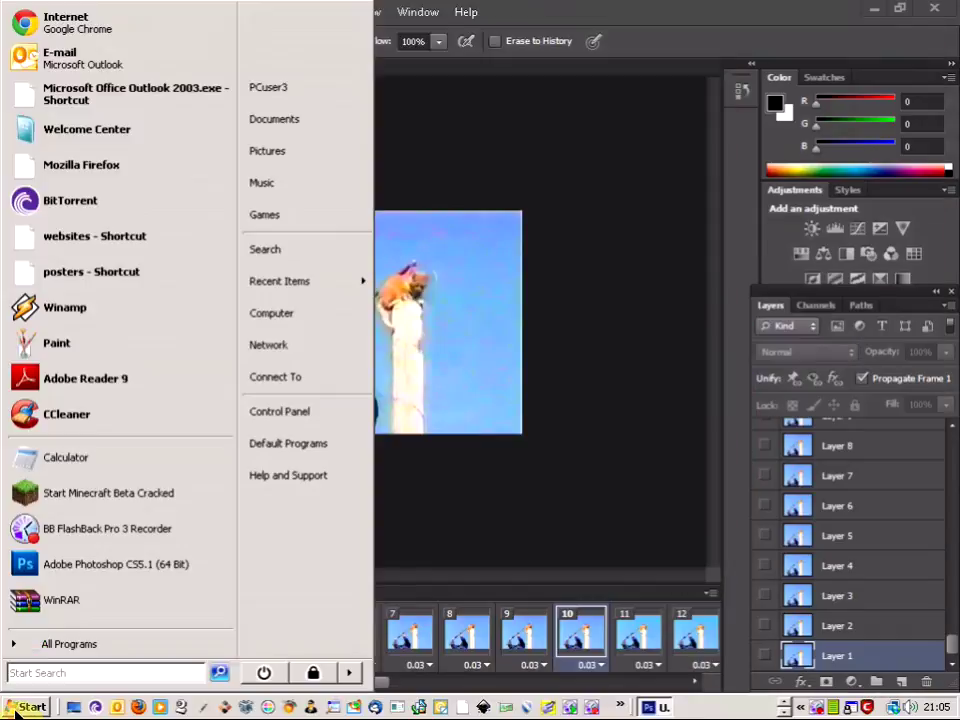
- Find and select cat-jumping.gif in the Documents folder, then switch to Chrome
click(15, 708)
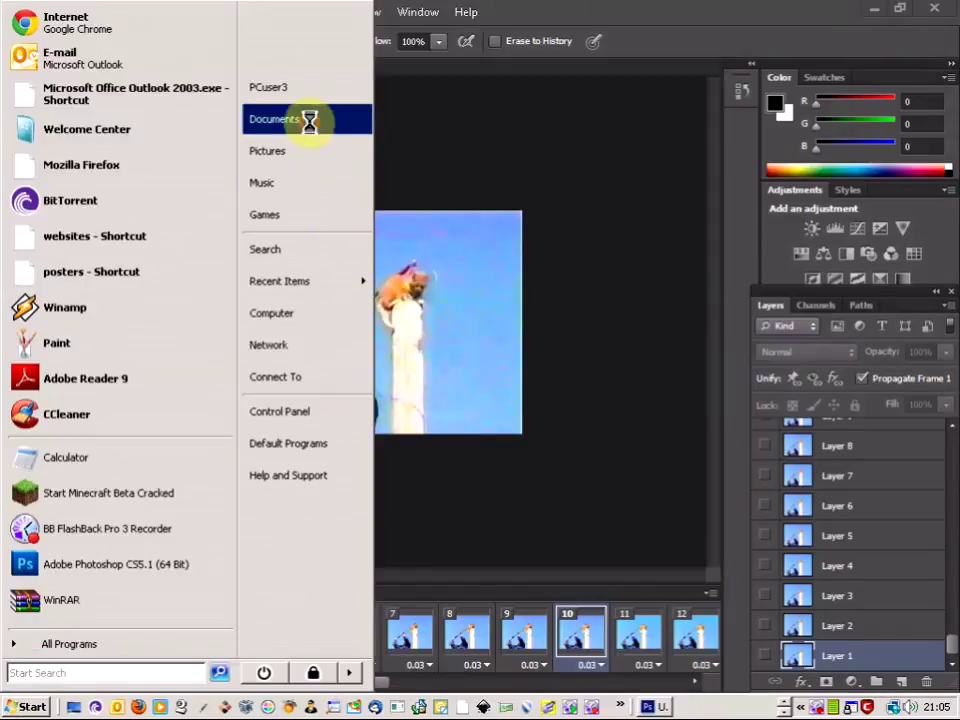
click(274, 119)
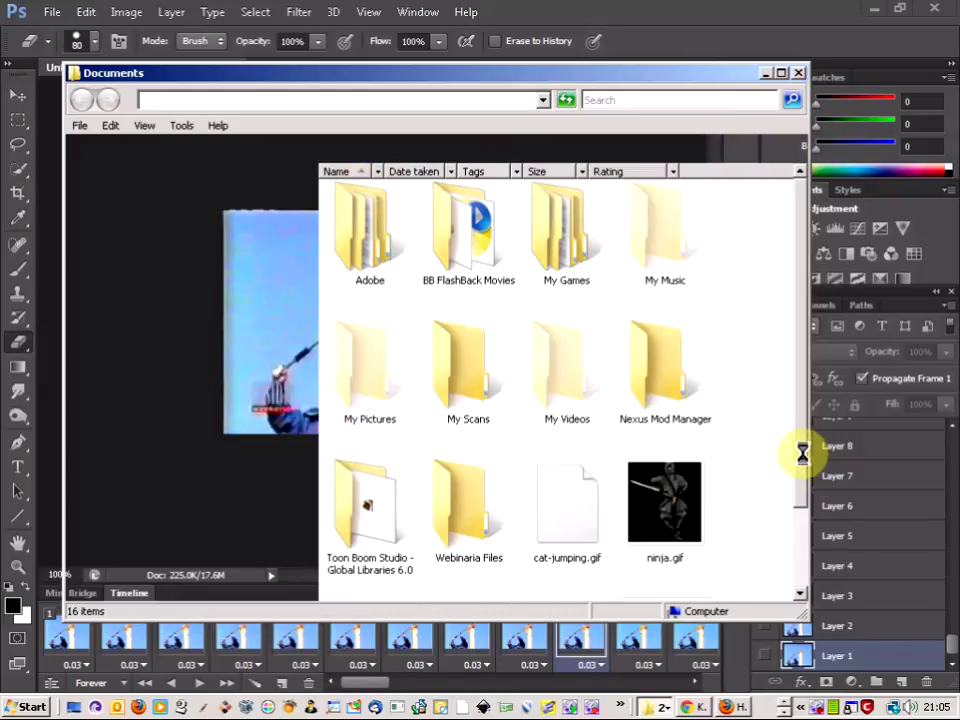
click(587, 527)
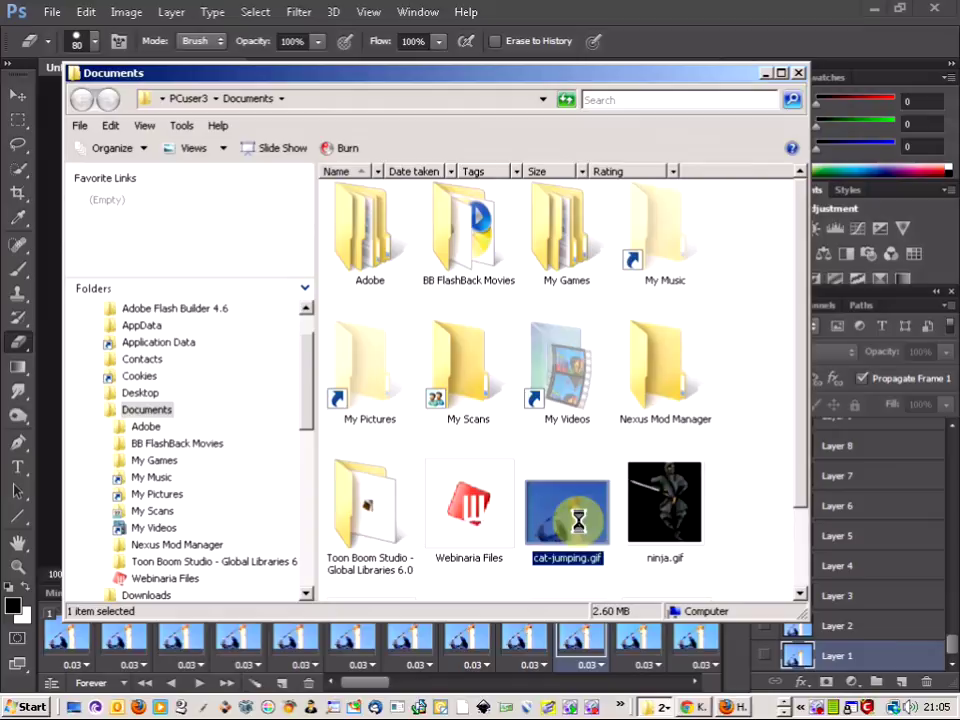
key(alt+Tab)
key(alt+Tab)
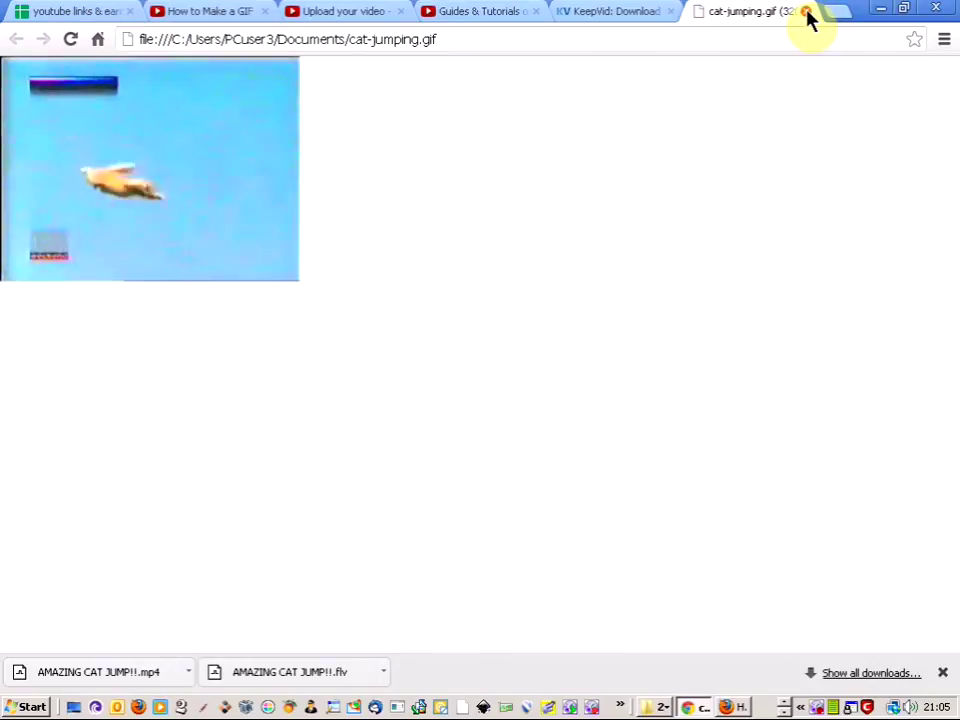
- Close the cat-jumping.gif preview tab in Chrome and return to Photoshop
click(807, 12)
key(alt+Tab)
key(Tab)
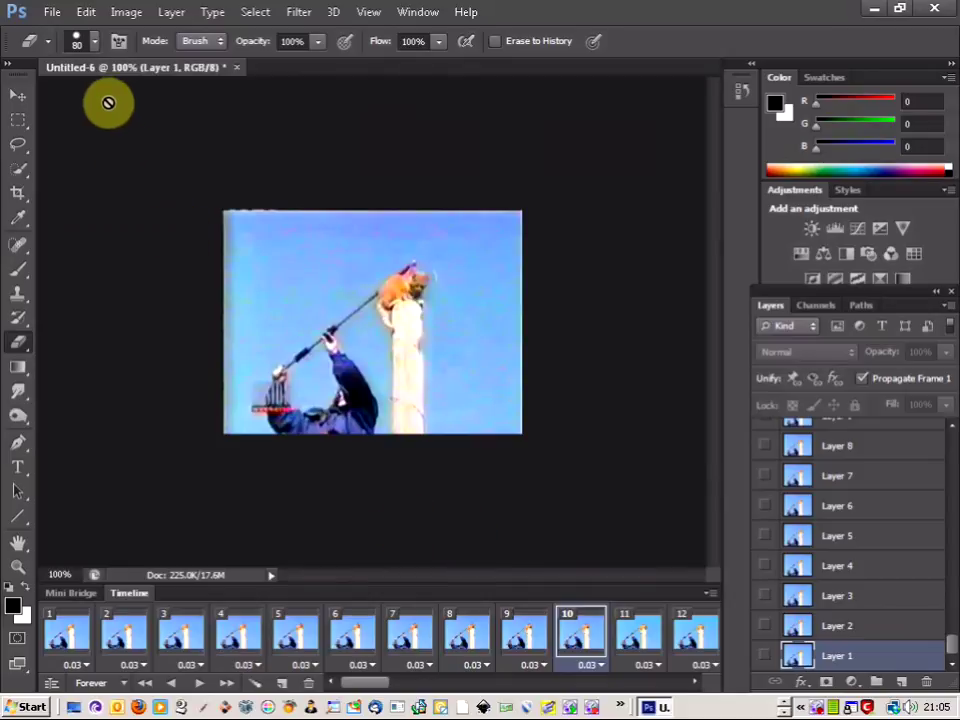
- Shrink the image to 150 pixels wide (150 × 113) with Constrain Proportions on
click(127, 14)
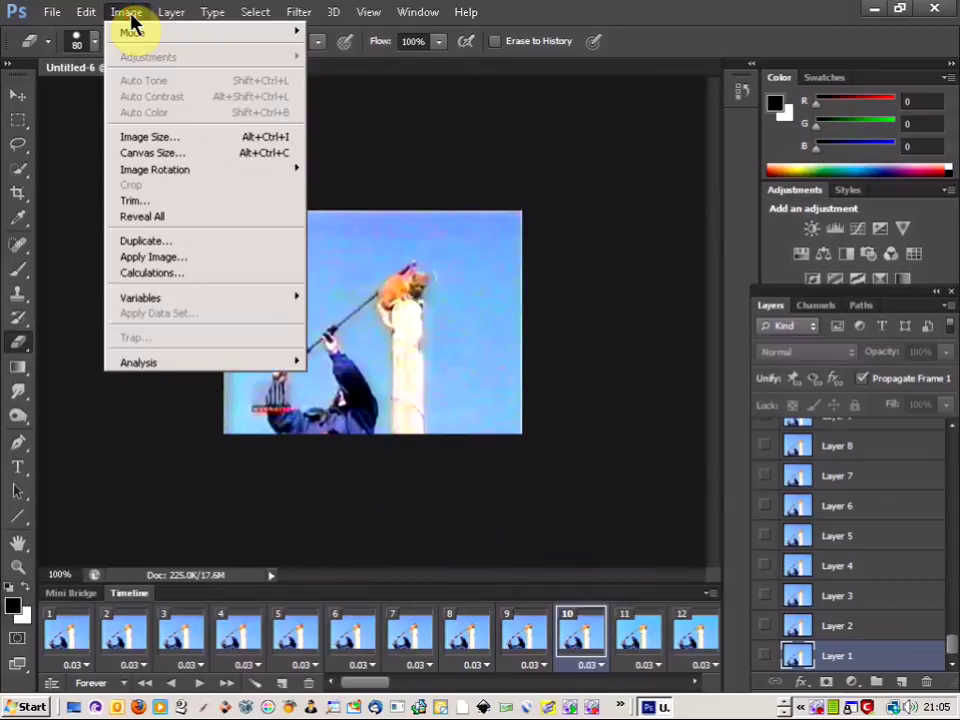
click(170, 147)
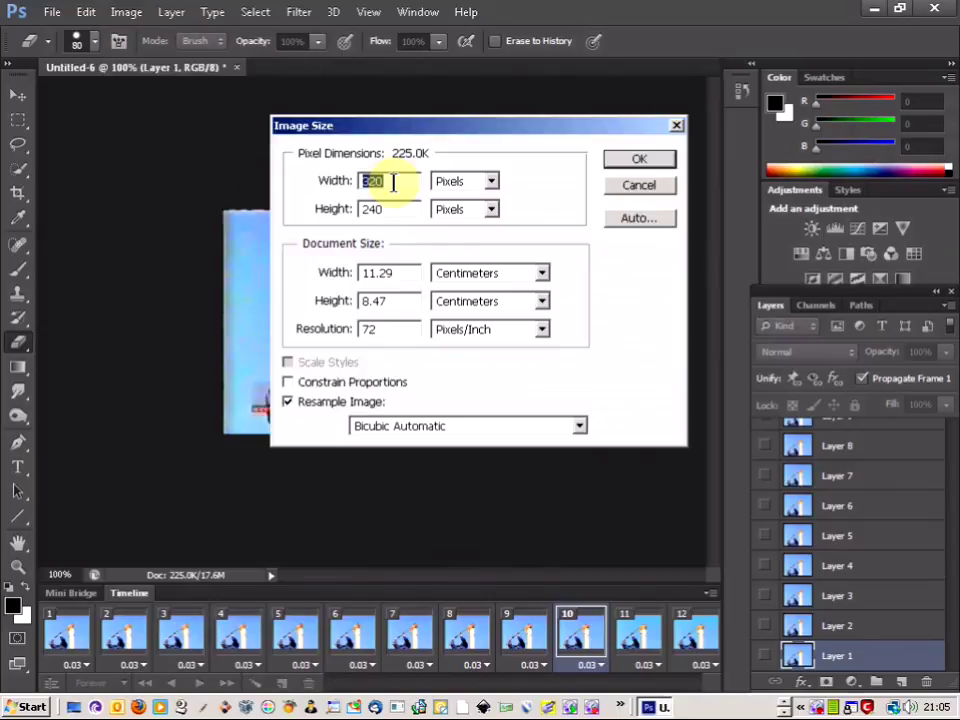
text(15)
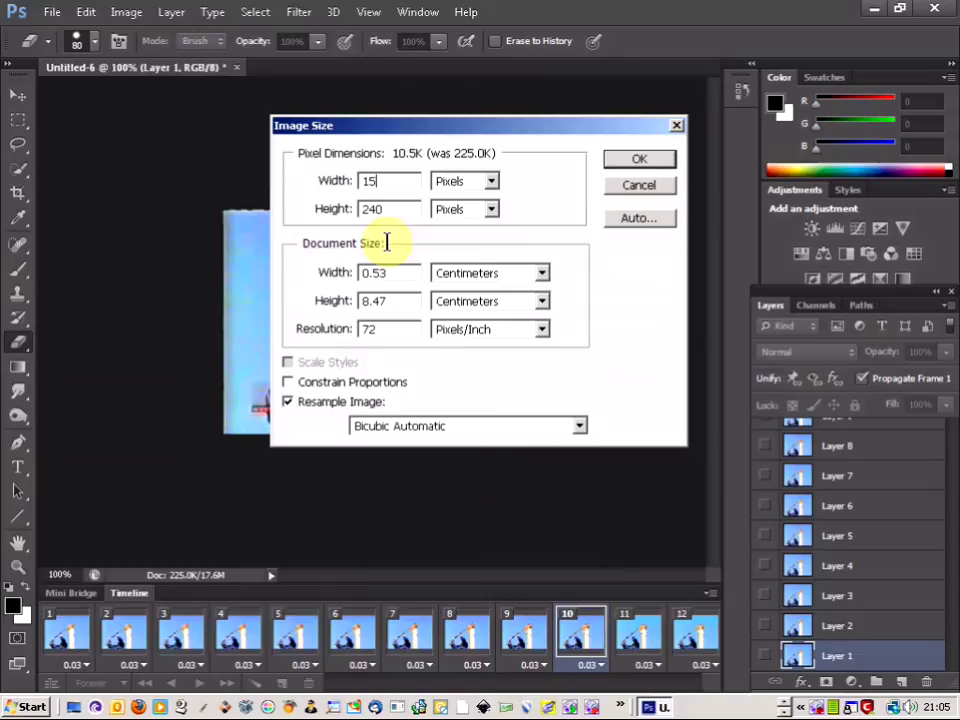
click(366, 381)
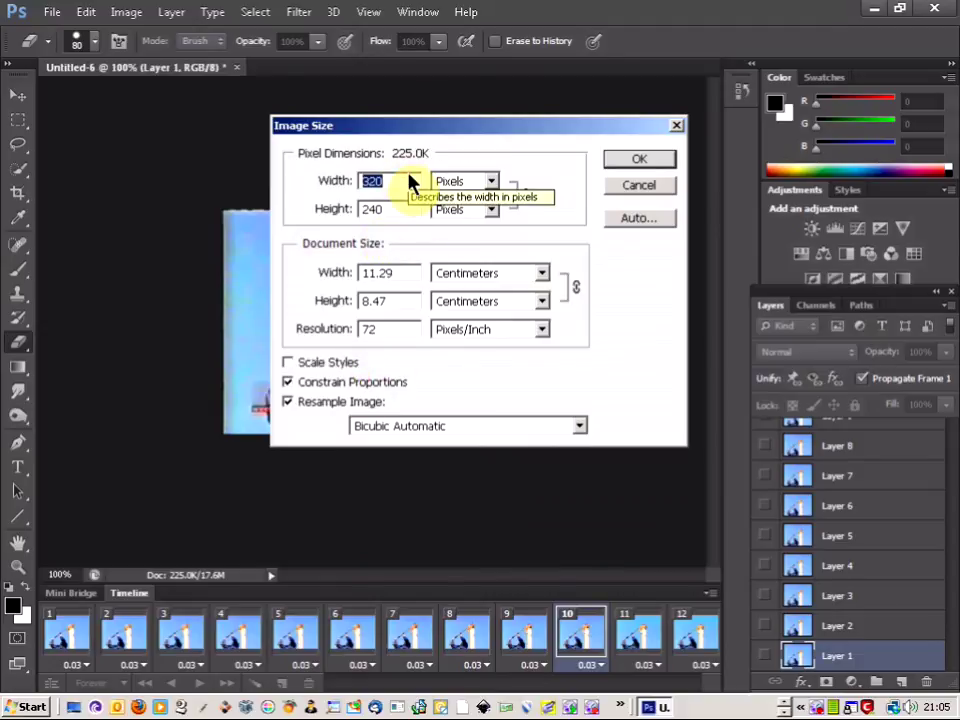
text(150)
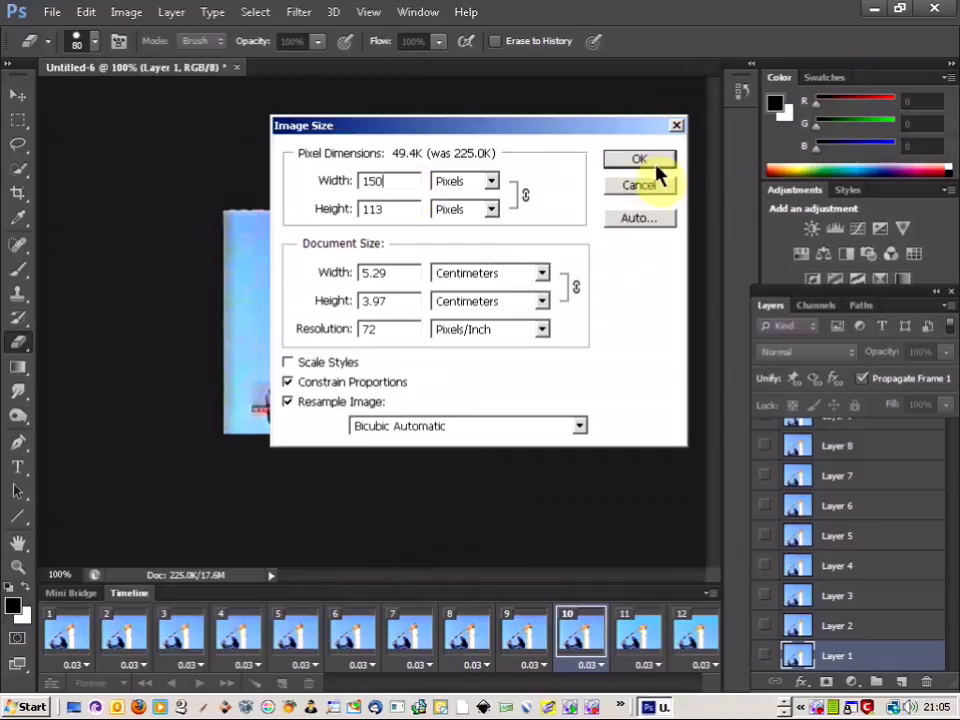
click(640, 160)
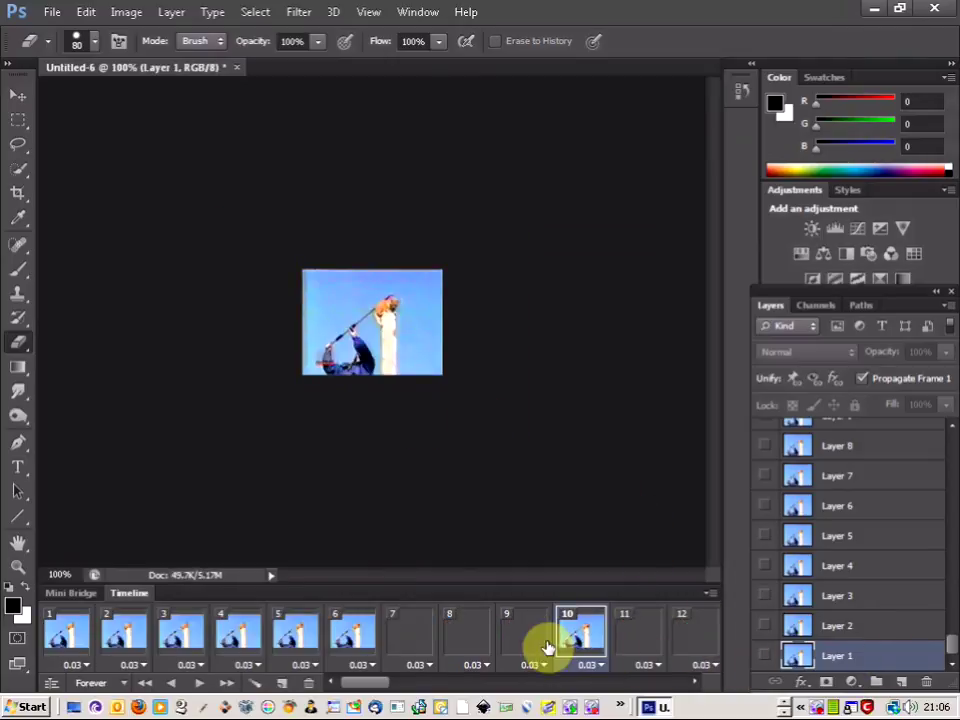
- Play the resized 150 × 113 animation through to frame 80
click(198, 686)
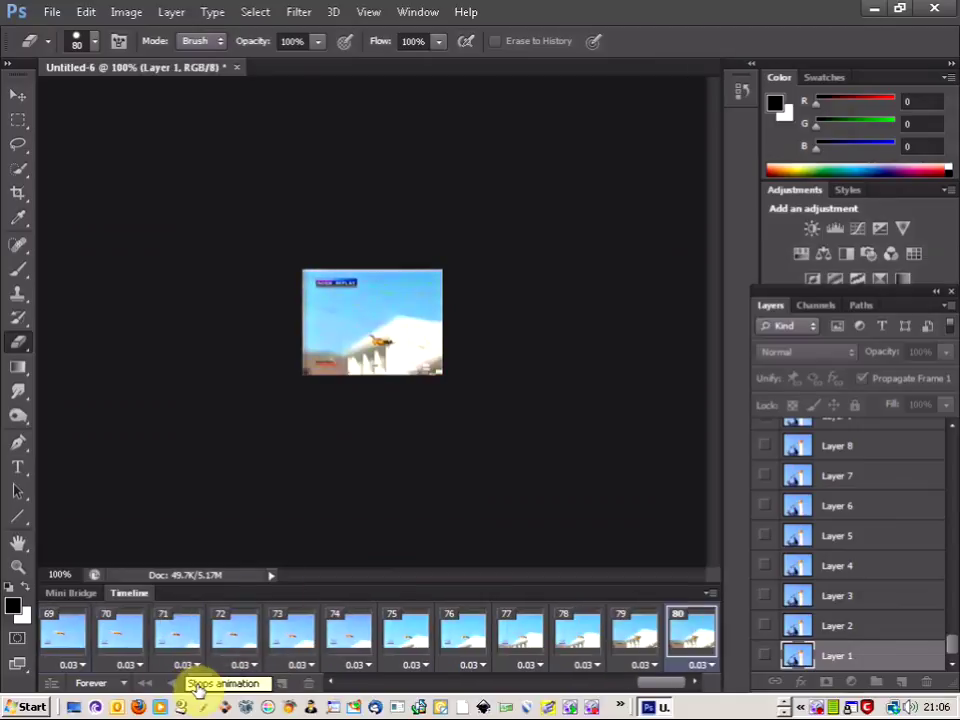
drag(692, 635, 800, 706)
right_click(816, 706)
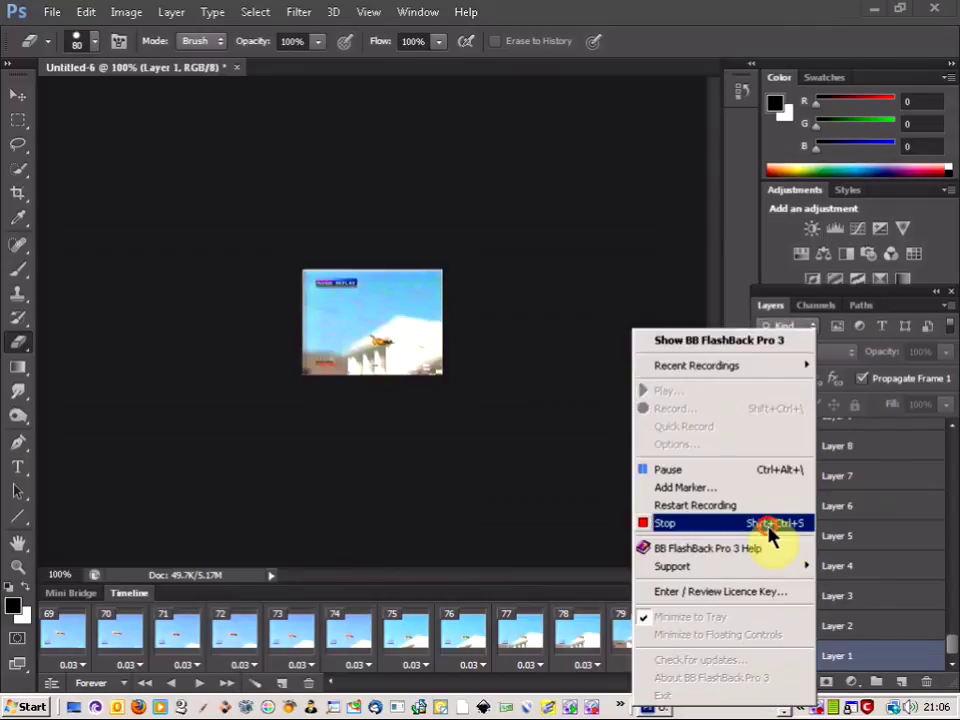